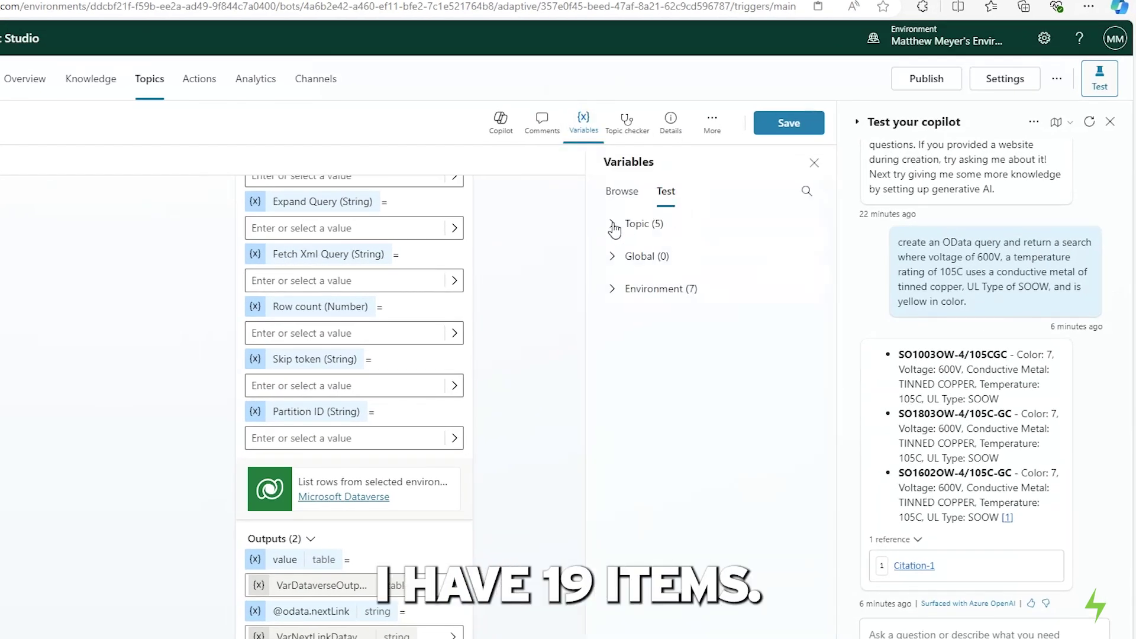
# - Examine the expanded test value of the topic's VarDataverseOutputTable variable to see how its records are structured
pyautogui.click(614, 225)
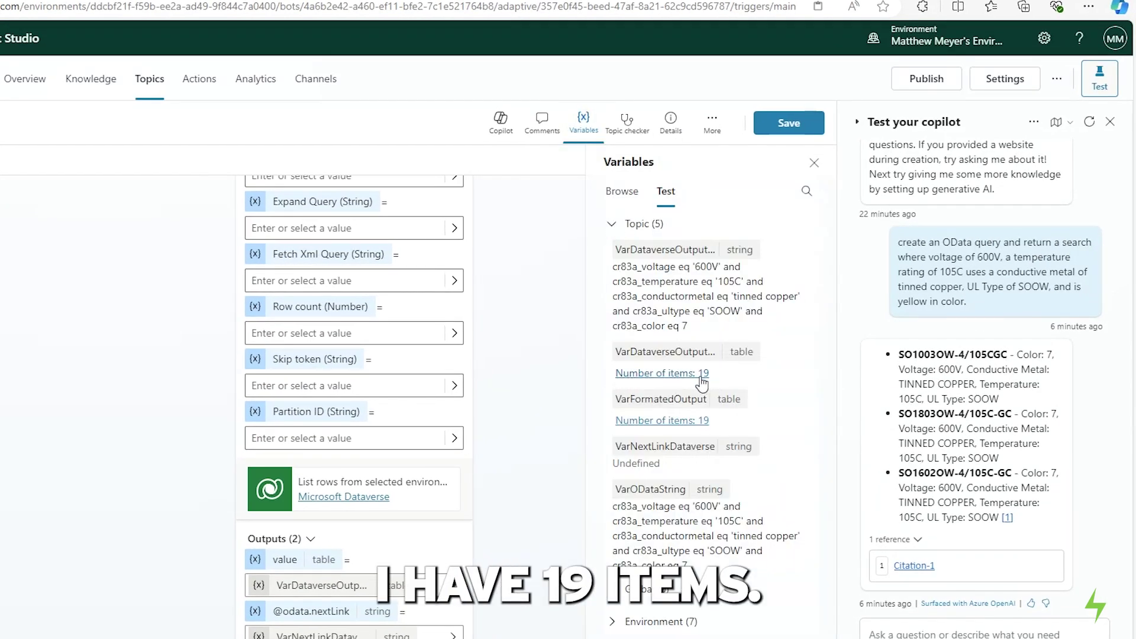
pyautogui.click(678, 374)
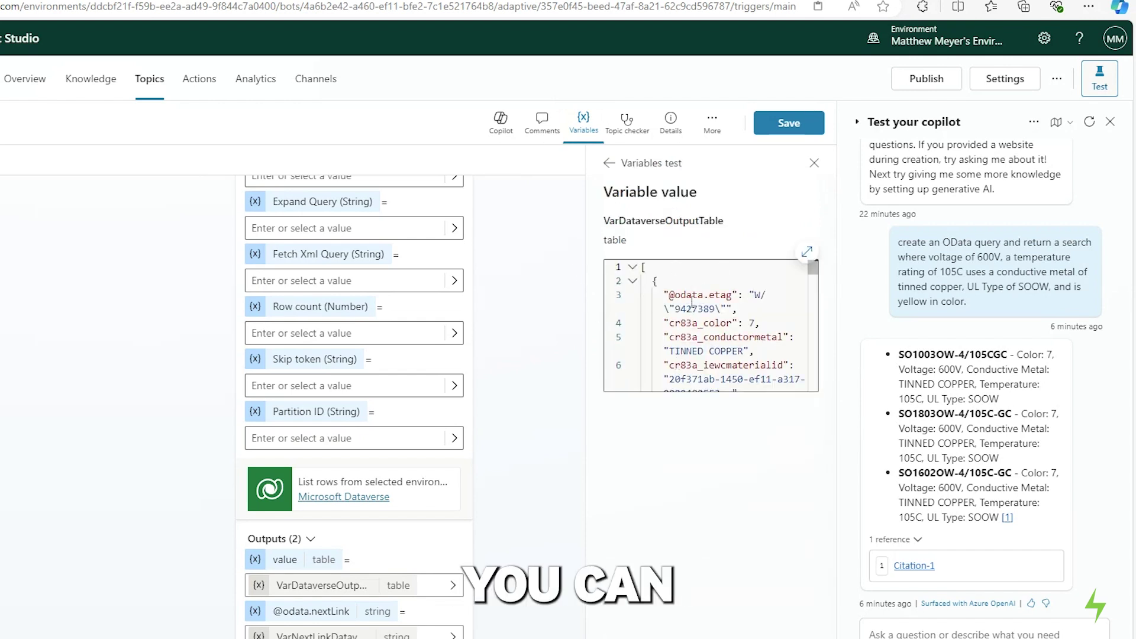
pyautogui.click(807, 251)
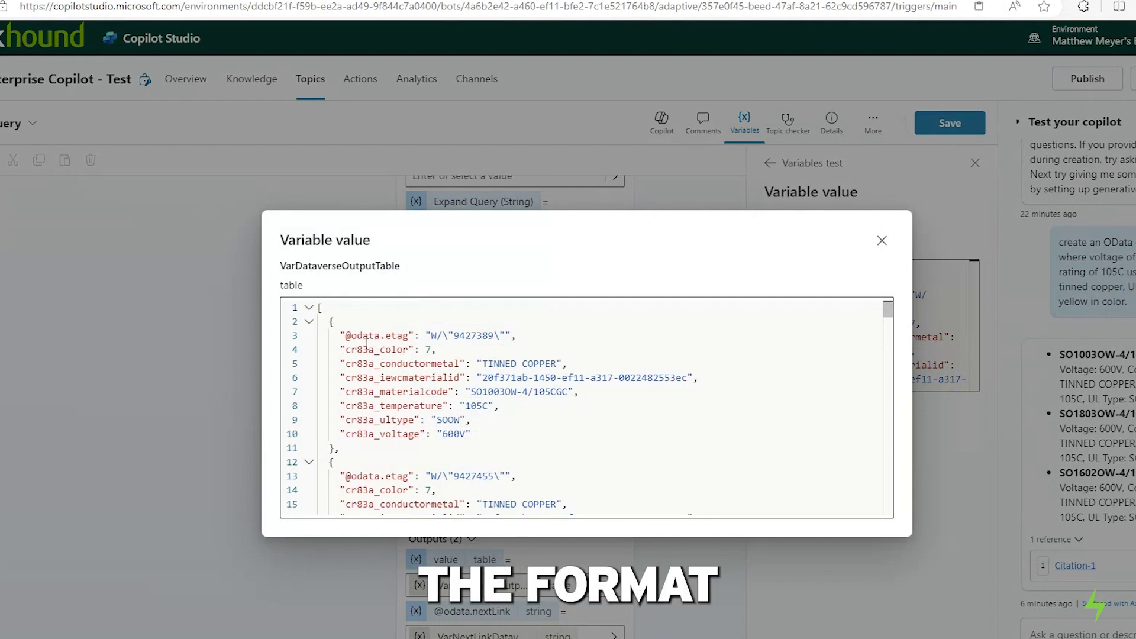
pyautogui.scroll(-5, 364, 347)
pyautogui.scroll(-6, 364, 347)
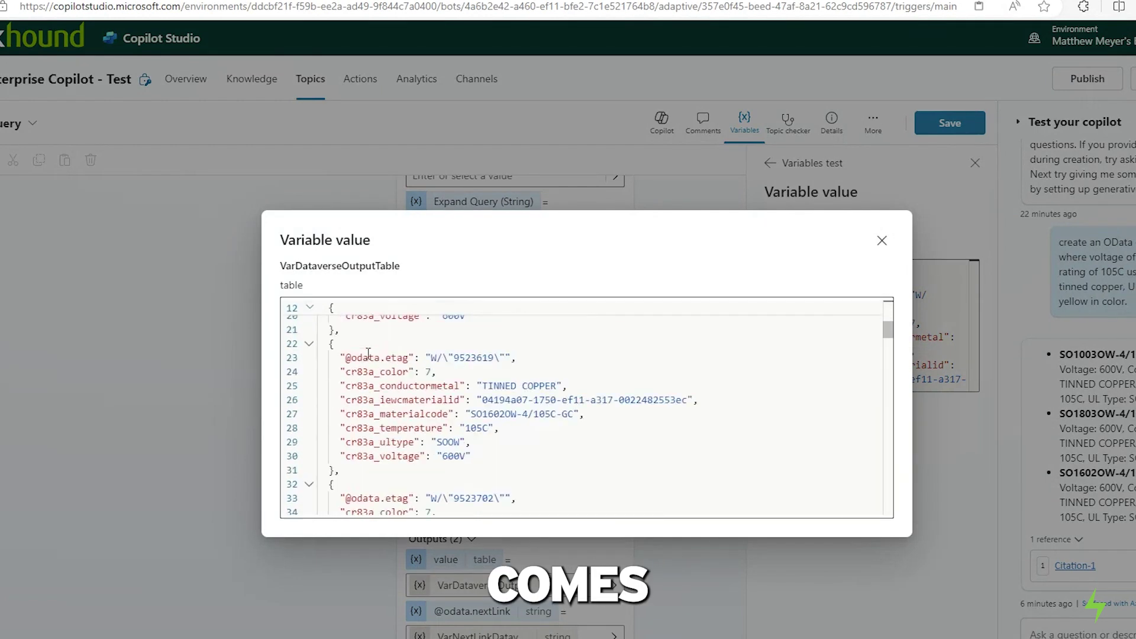
pyautogui.scroll(-4, 368, 353)
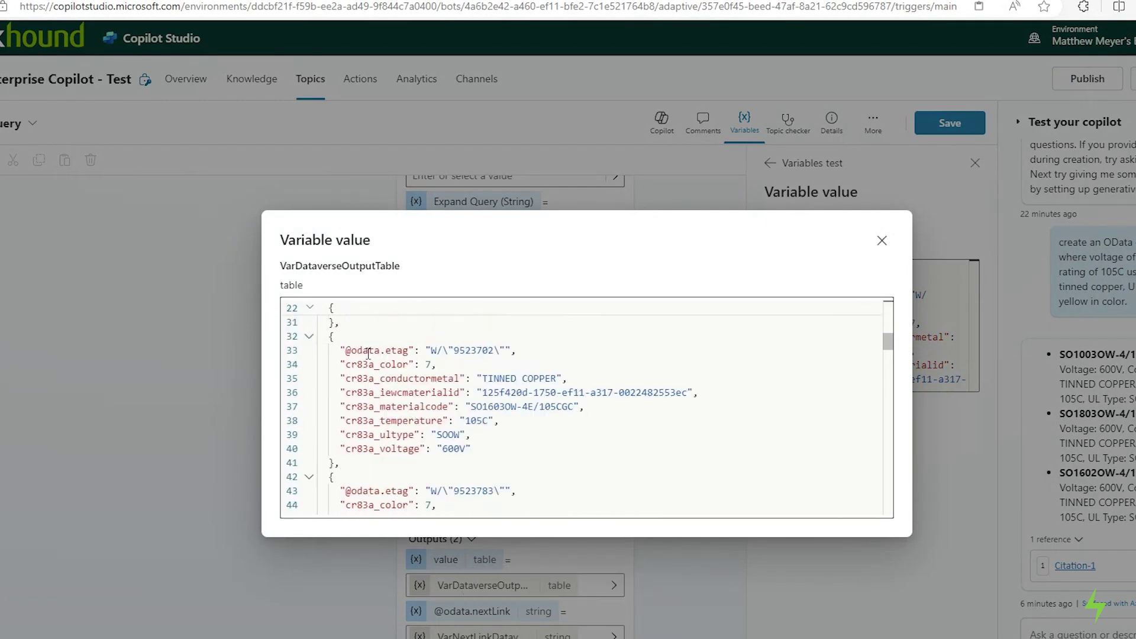
pyautogui.scroll(5, 374, 353)
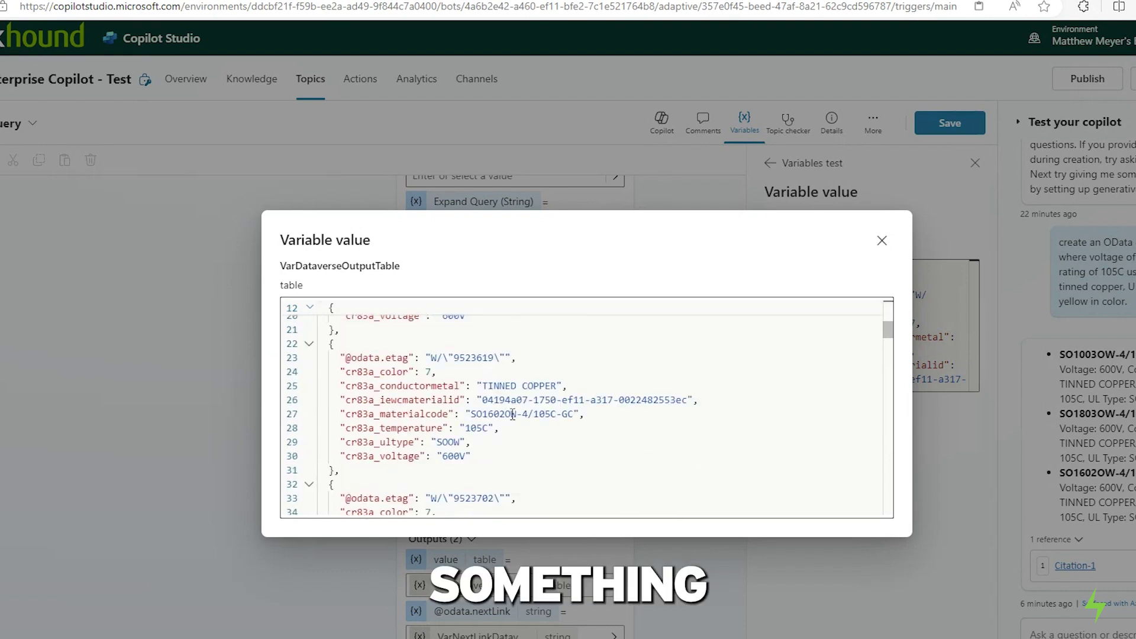
pyautogui.scroll(2, 513, 414)
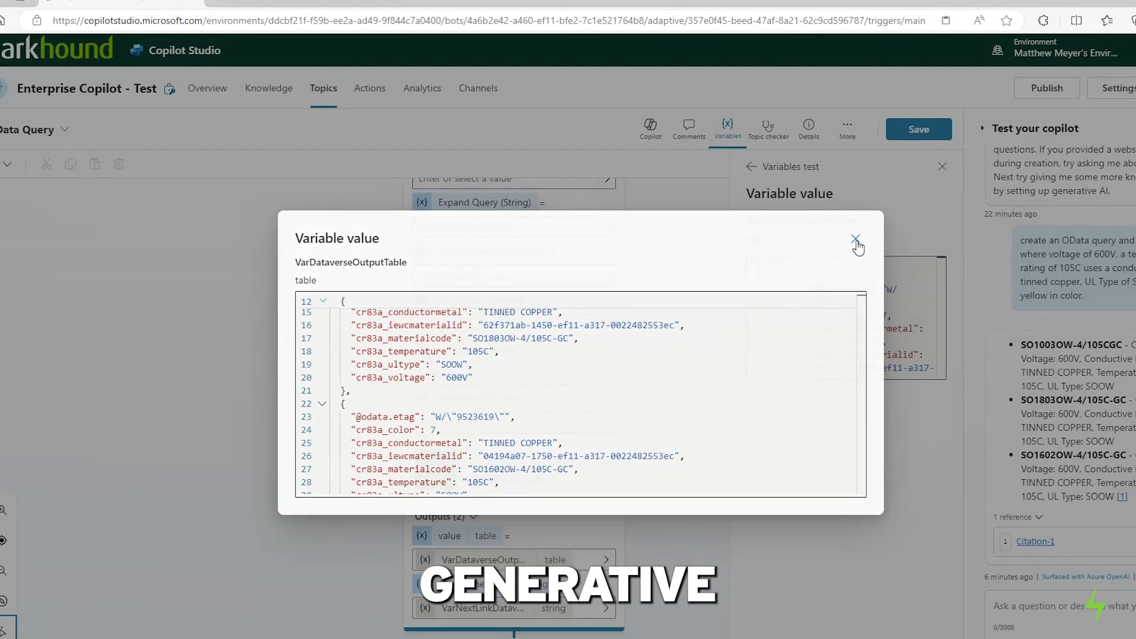
pyautogui.click(881, 242)
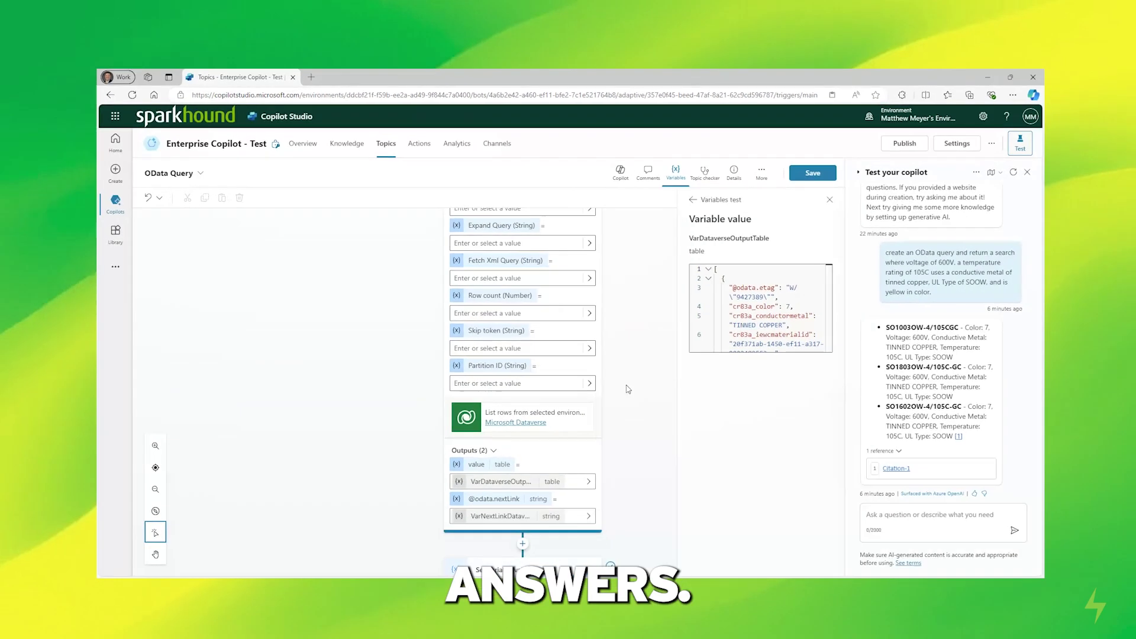
# - Examine the ForAll formula that sets VarFormatedOutput, focusing on its source table Topic.VarDataverseOutputTable
pyautogui.scroll(-3, 673, 450)
pyautogui.scroll(-1, 619, 381)
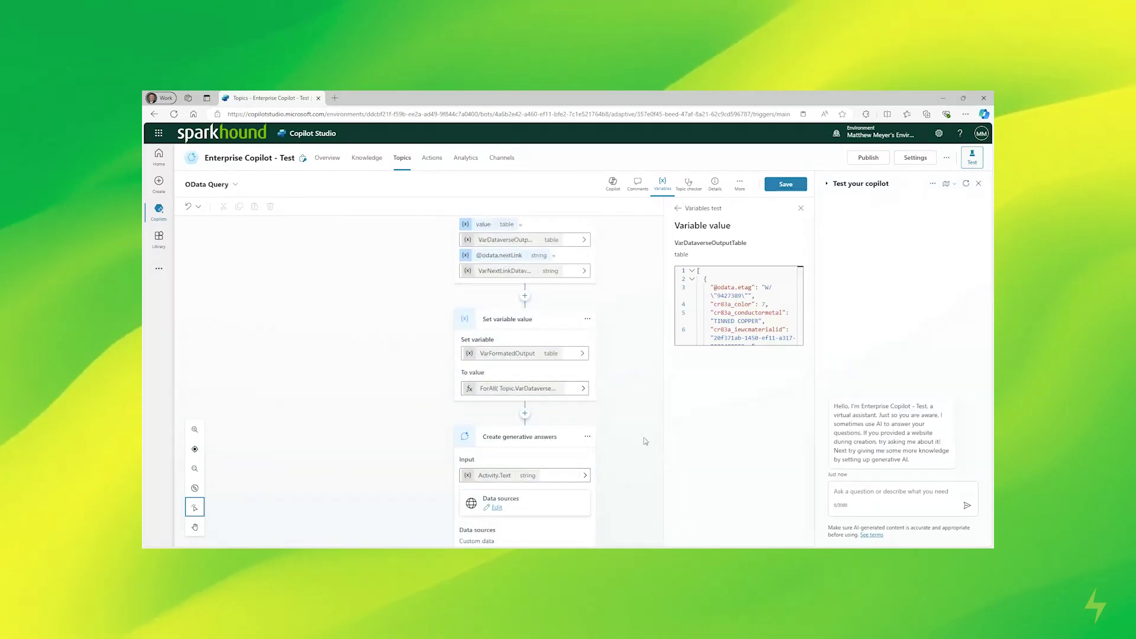
pyautogui.scroll(-1, 563, 430)
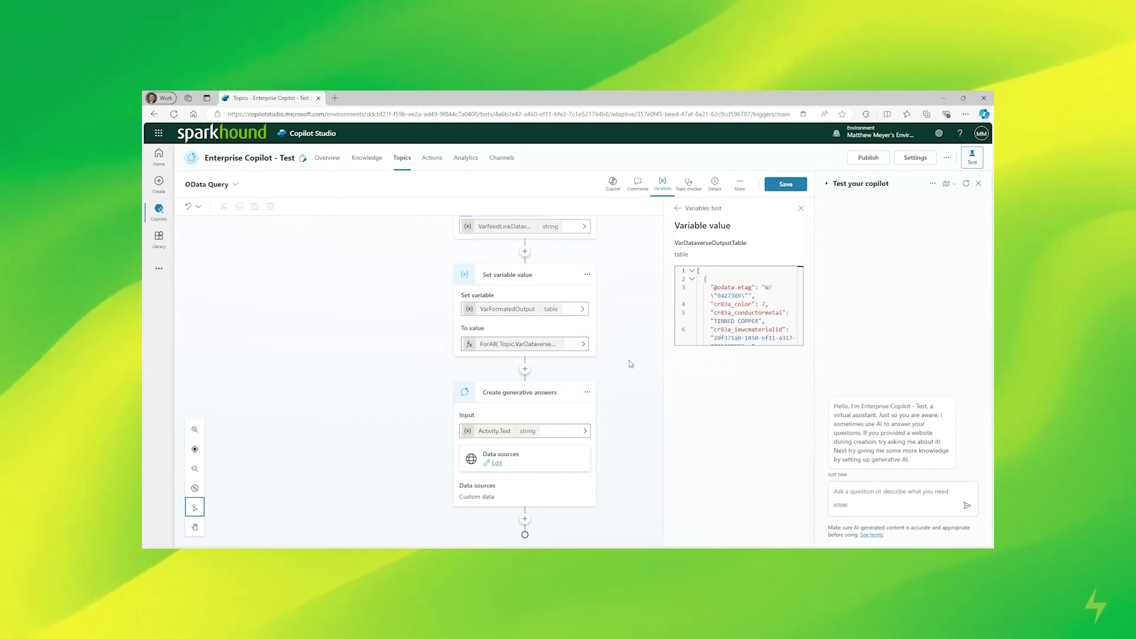
pyautogui.click(585, 344)
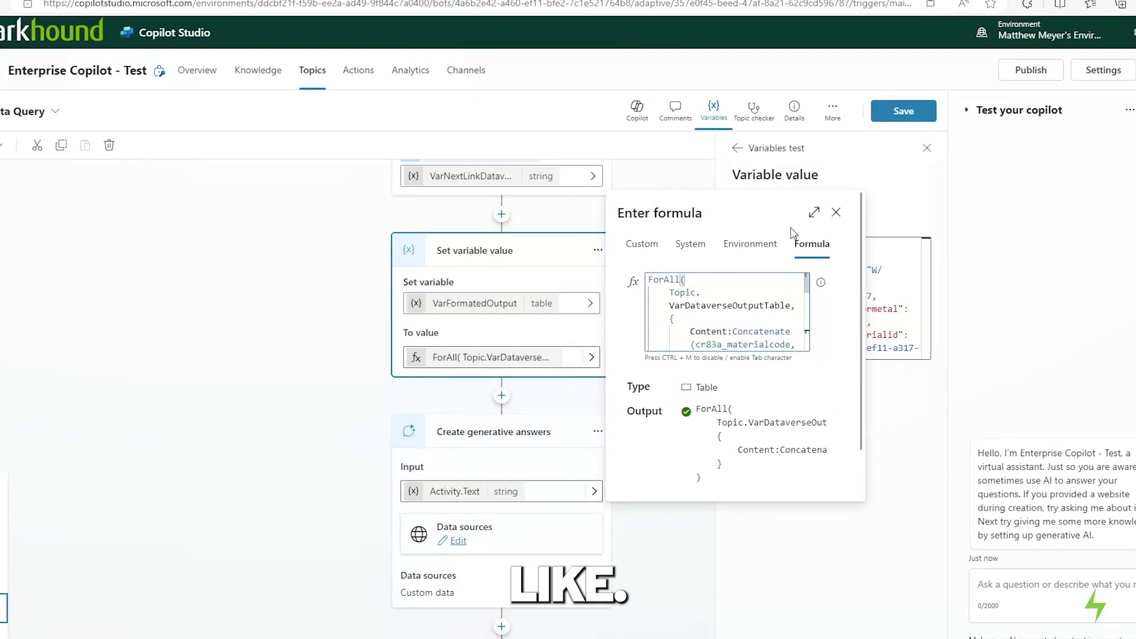
pyautogui.click(815, 212)
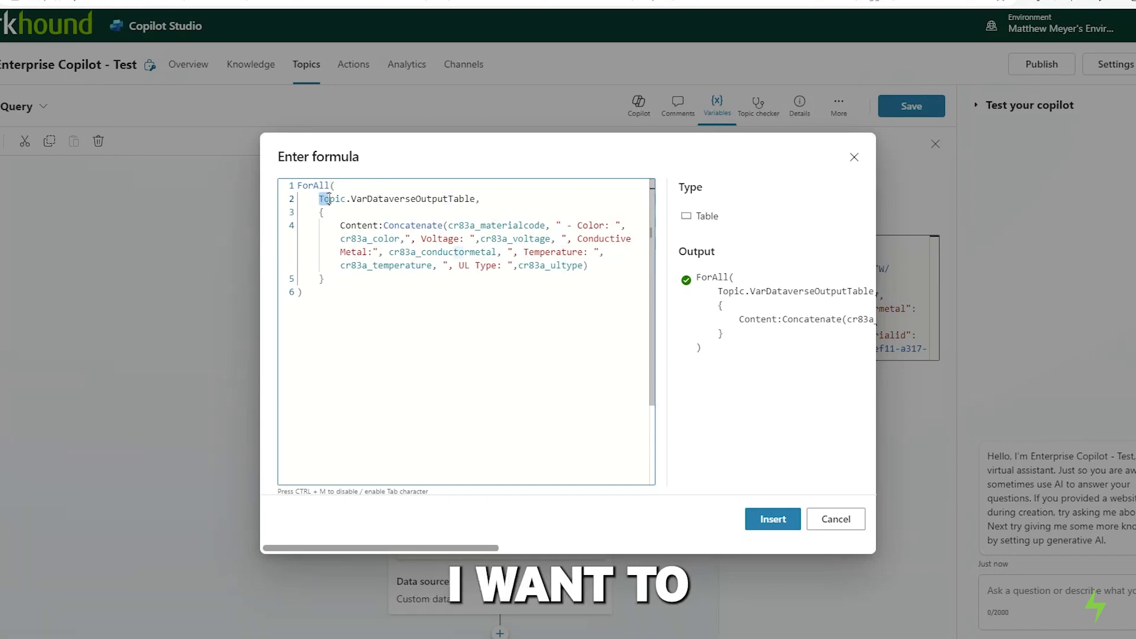
pyautogui.doubleClick(329, 199)
pyautogui.click(309, 200)
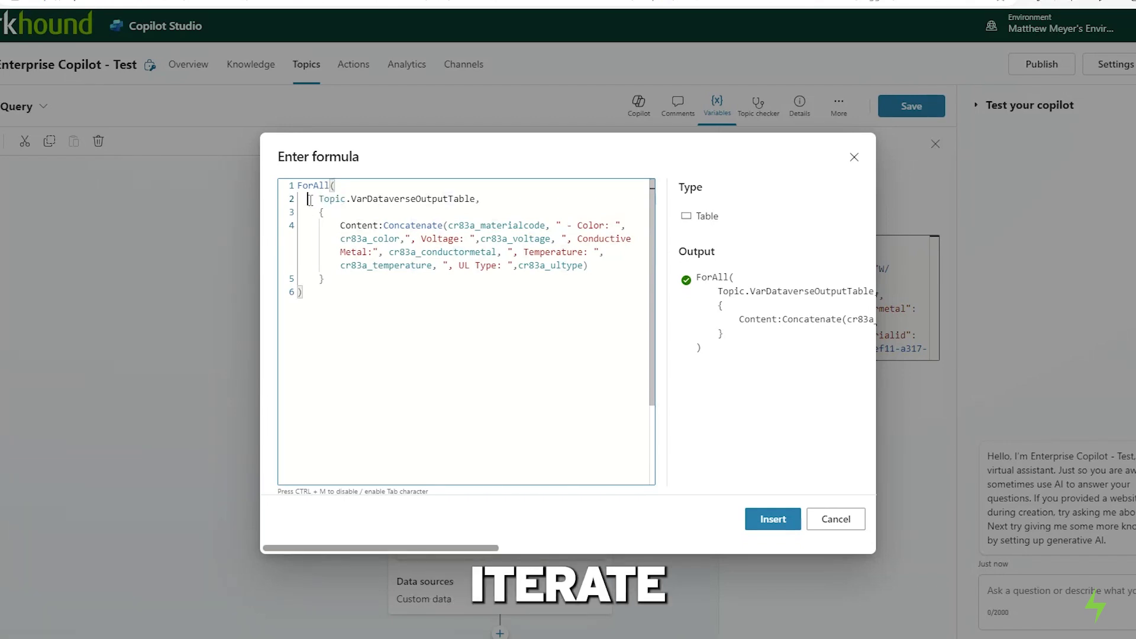
pyautogui.moveTo(416, 202); pyautogui.dragTo(466, 198)
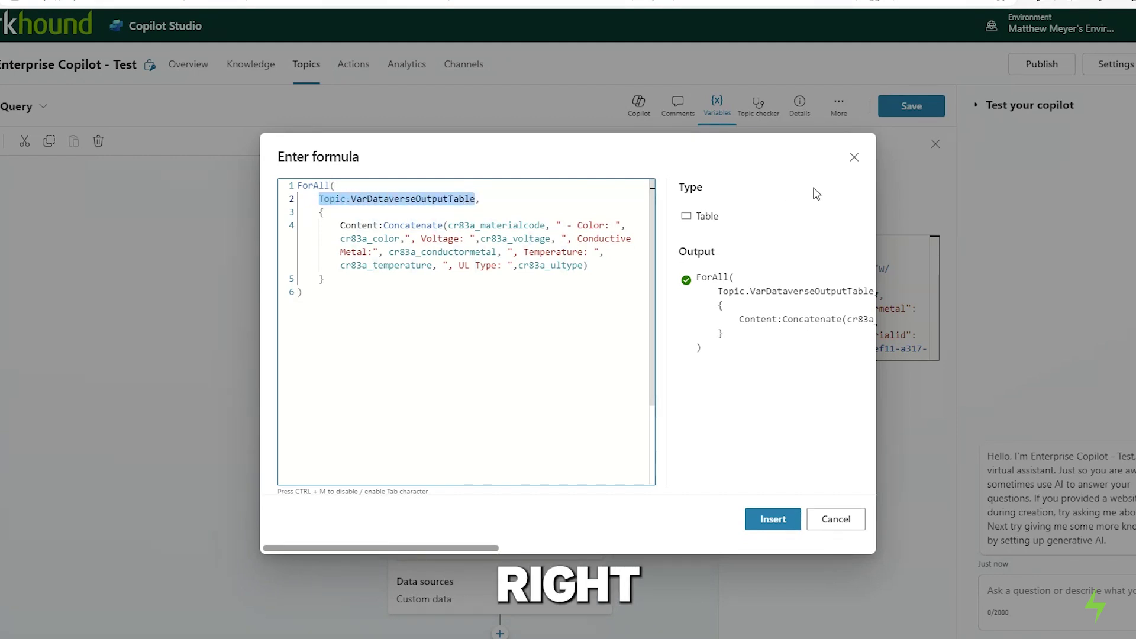
pyautogui.click(854, 157)
# - Check the Dataverse action's outputs to trace where the formula's source table comes from
pyautogui.scroll(2, 587, 287)
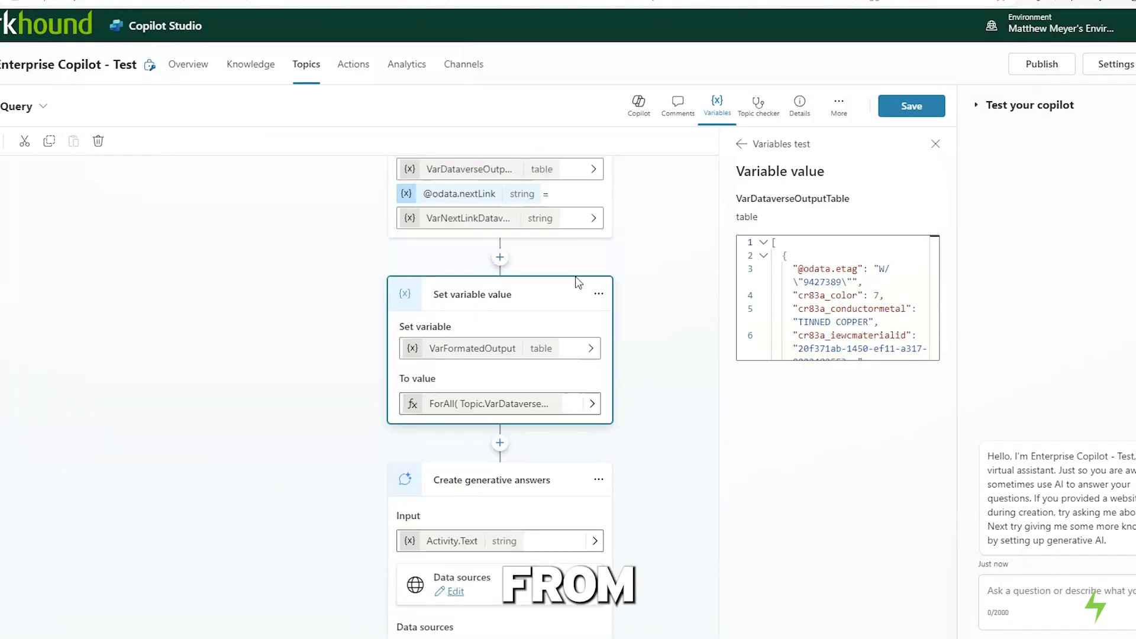
pyautogui.scroll(3, 467, 239)
pyautogui.scroll(1, 467, 240)
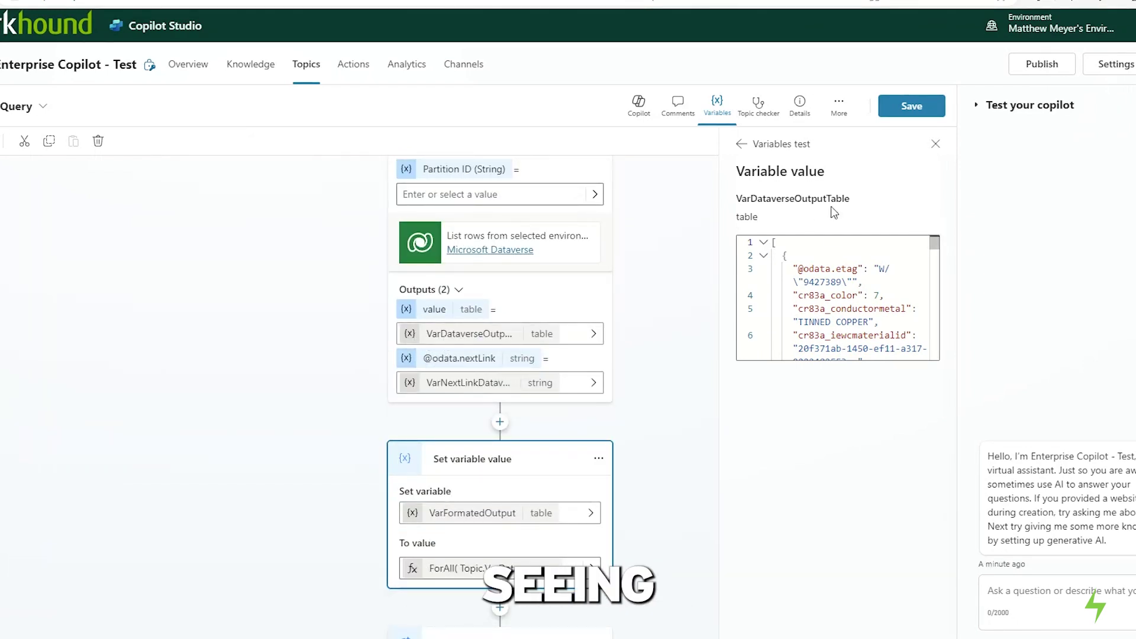
pyautogui.scroll(-3, 612, 448)
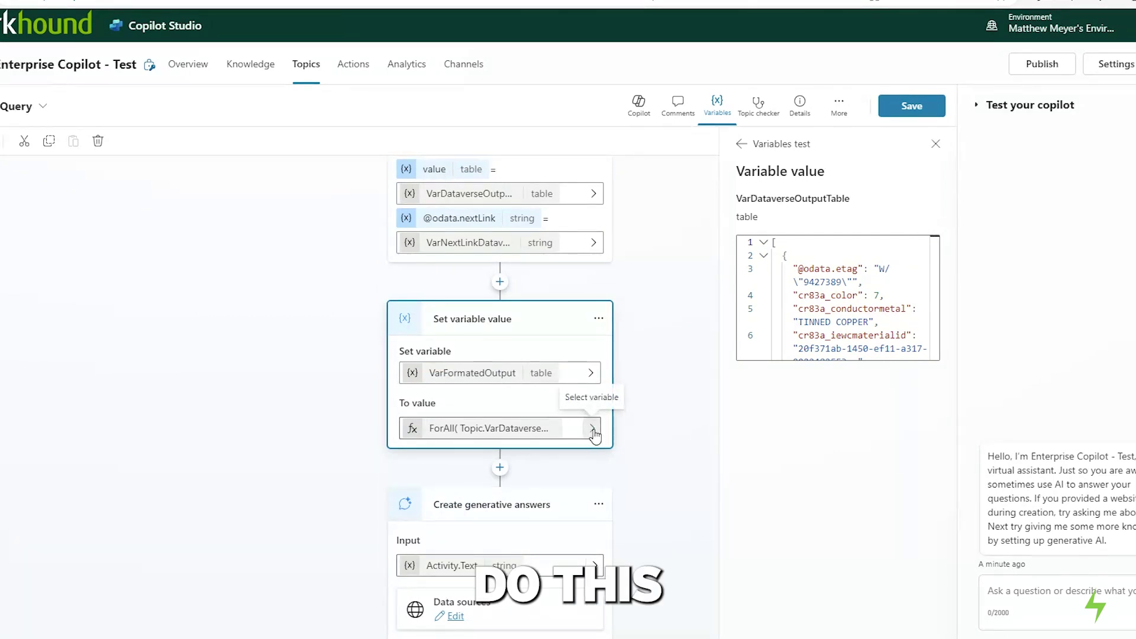
# - Reopen the VarFormatedOutput formula and examine its Content field and the Concatenate expression, leaving the formula unedited
pyautogui.click(592, 429)
pyautogui.click(819, 279)
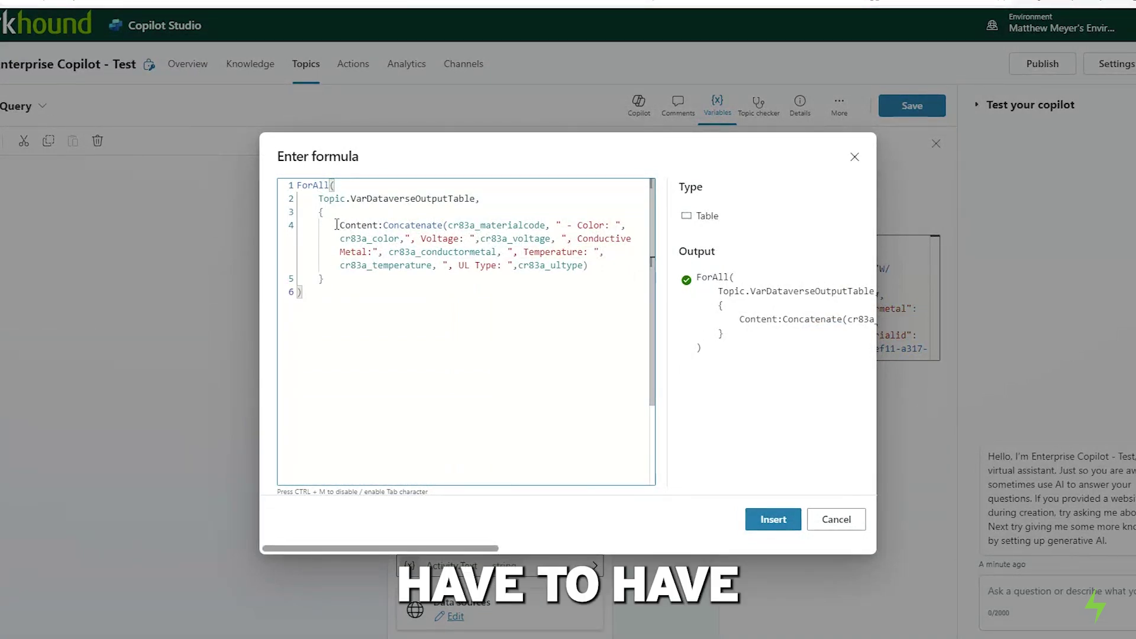
pyautogui.moveTo(340, 226); pyautogui.dragTo(368, 227)
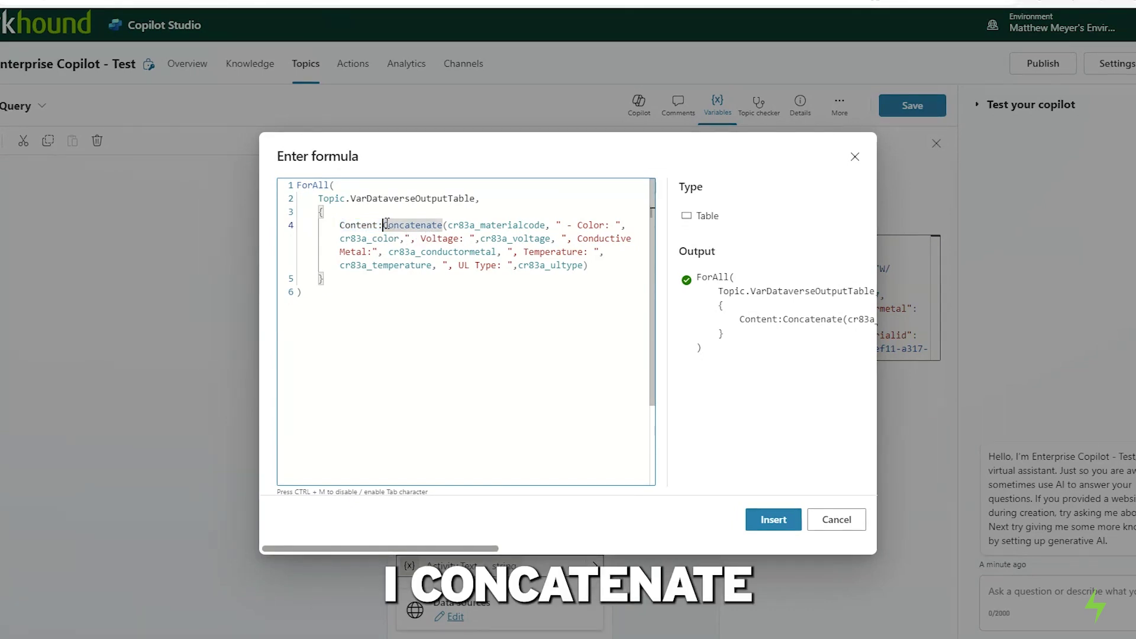
pyautogui.moveTo(384, 225); pyautogui.dragTo(443, 225)
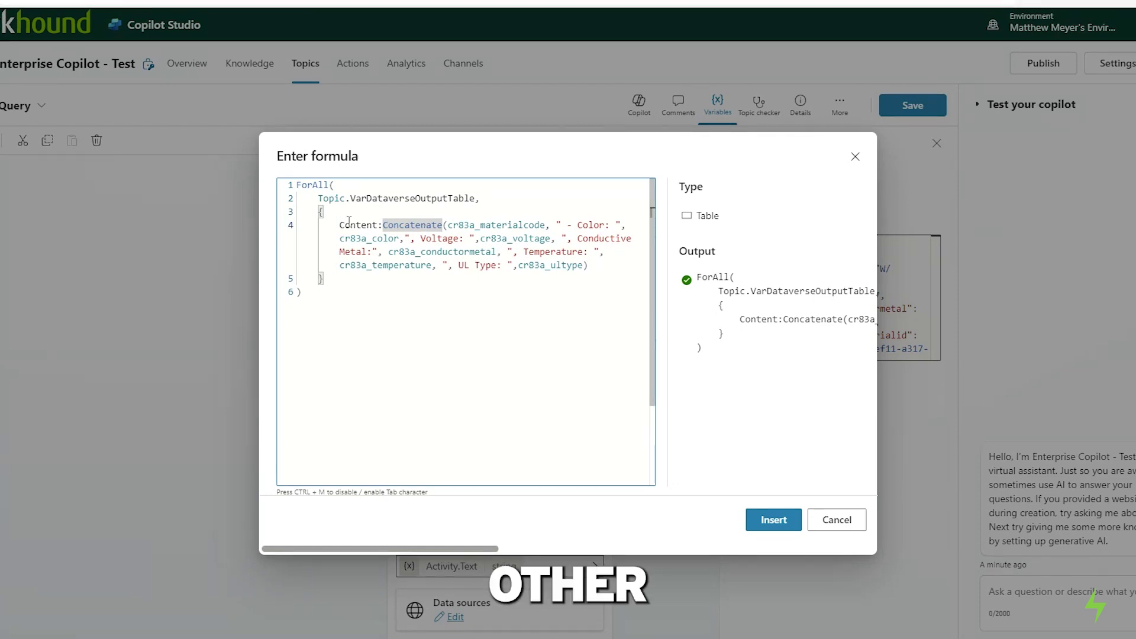
pyautogui.moveTo(340, 225); pyautogui.dragTo(383, 225)
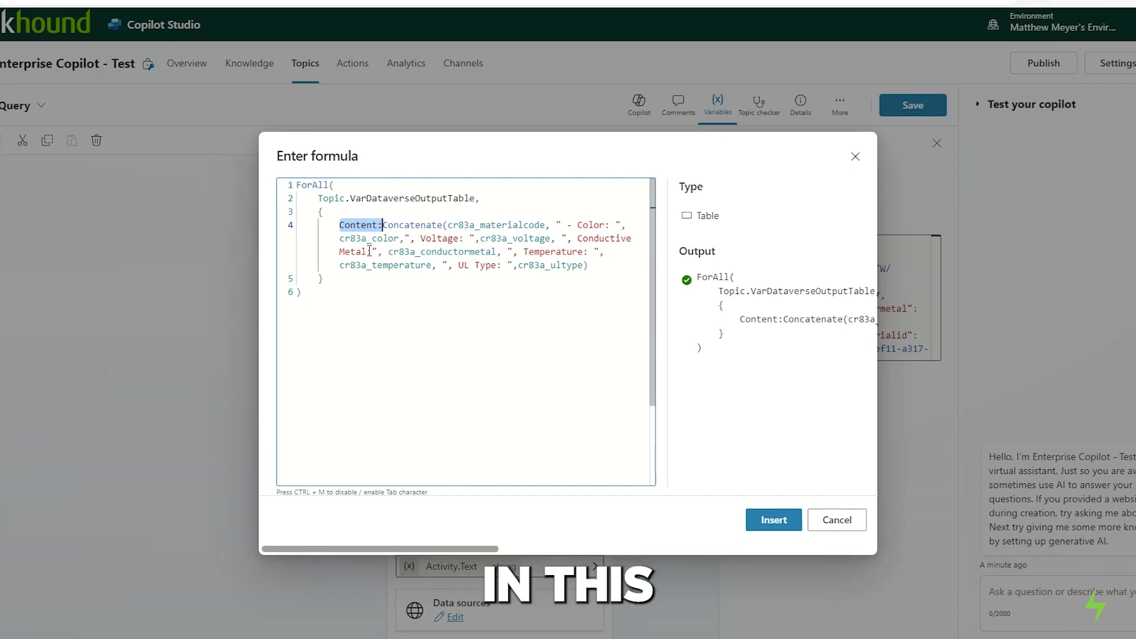
pyautogui.click(496, 225)
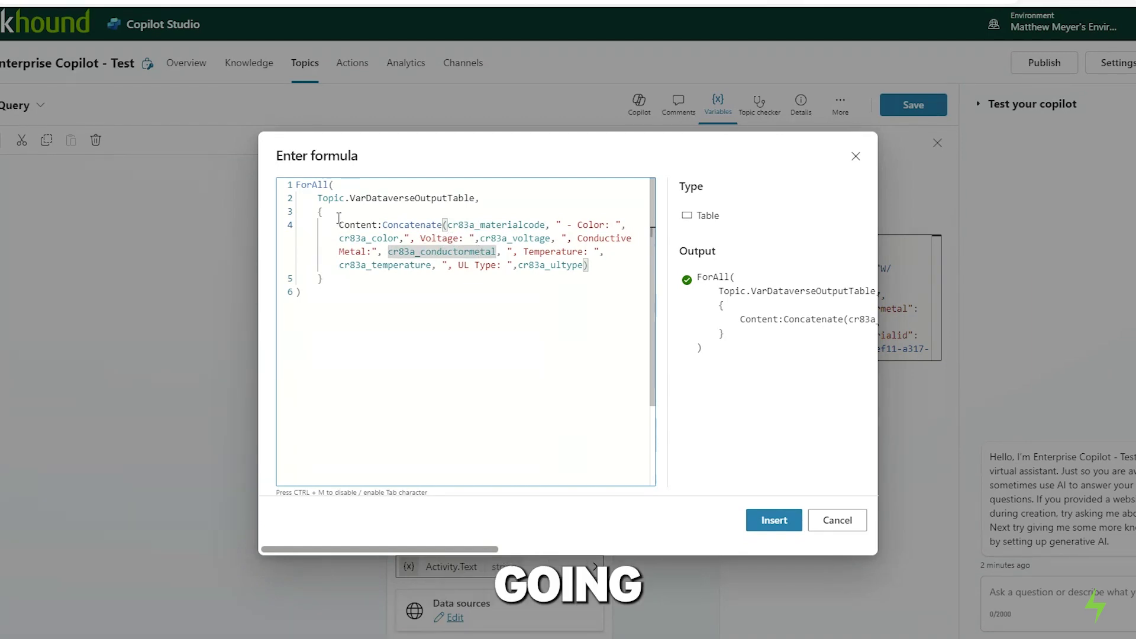
pyautogui.click(834, 521)
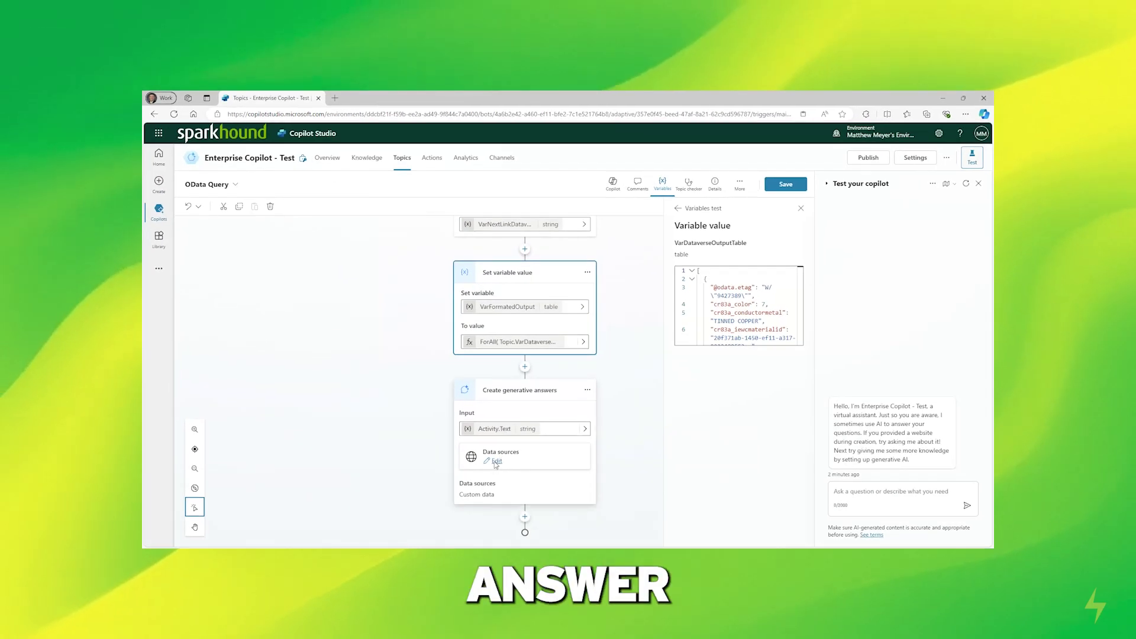
# - Review the data source settings of the final Create generative answers node, including its classic data, custom data and prompt instructions
pyautogui.click(496, 462)
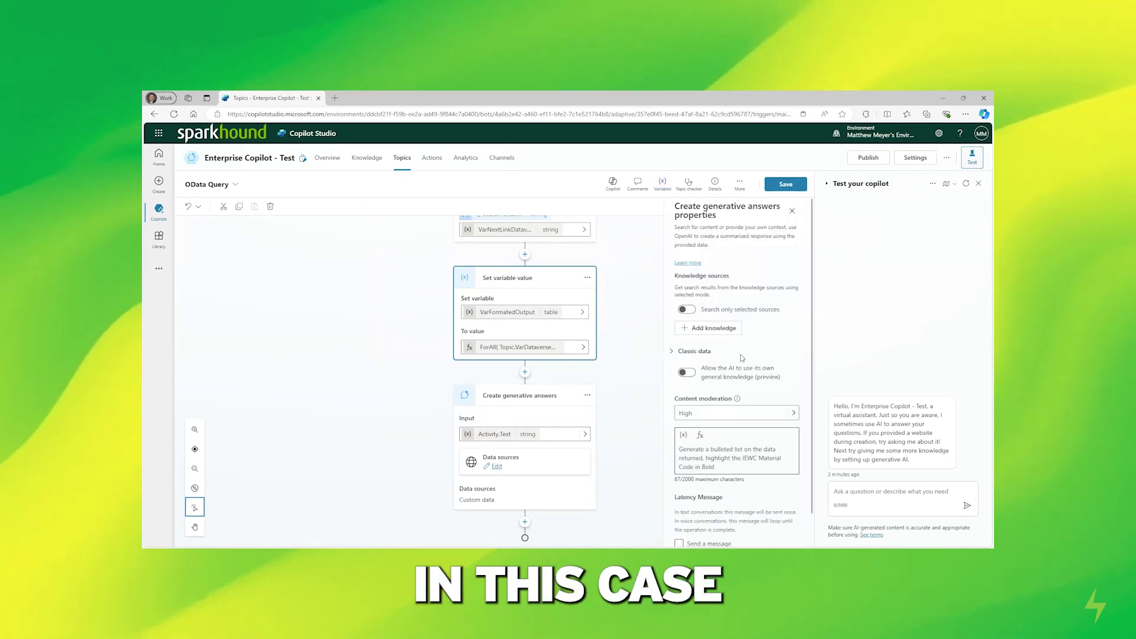
pyautogui.scroll(-1, 746, 349)
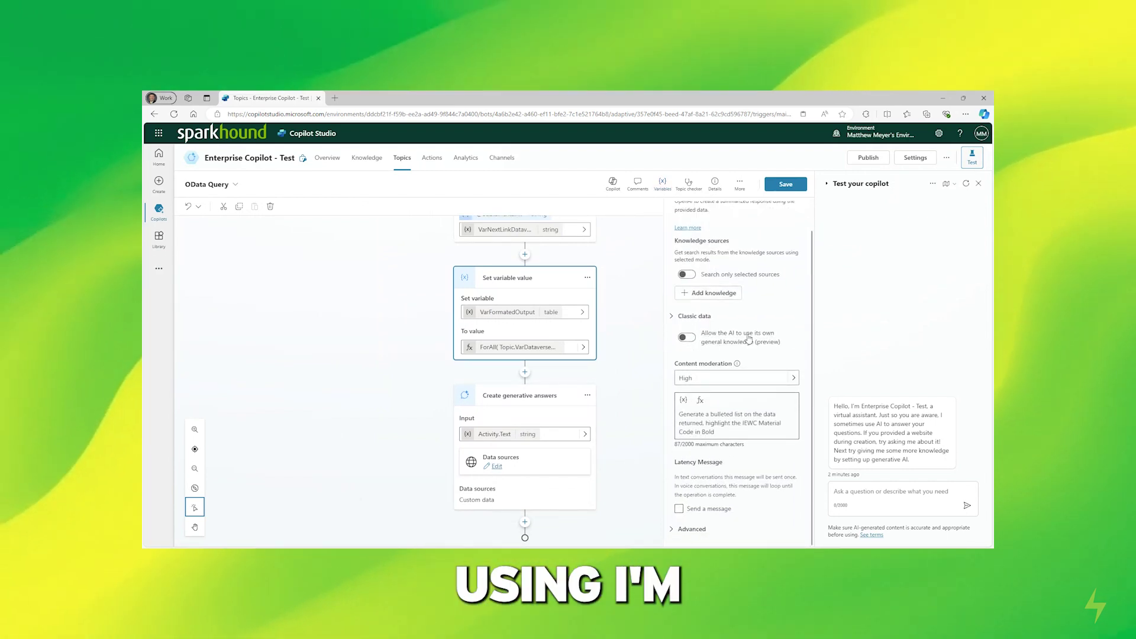
pyautogui.click(694, 316)
pyautogui.scroll(-5, 723, 344)
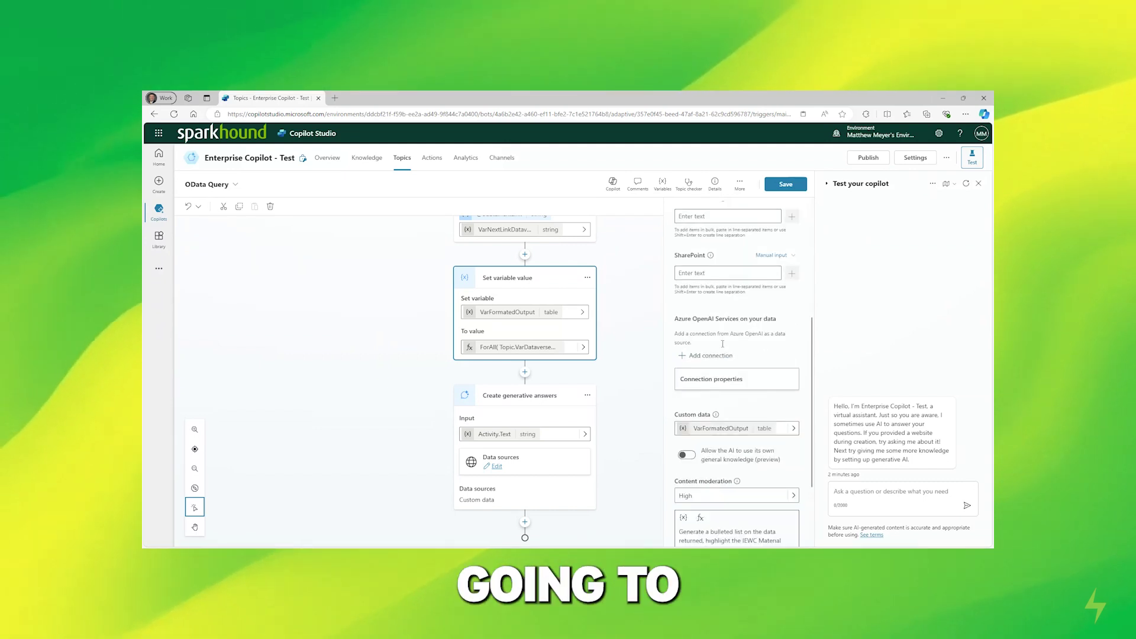
pyautogui.scroll(-2, 723, 343)
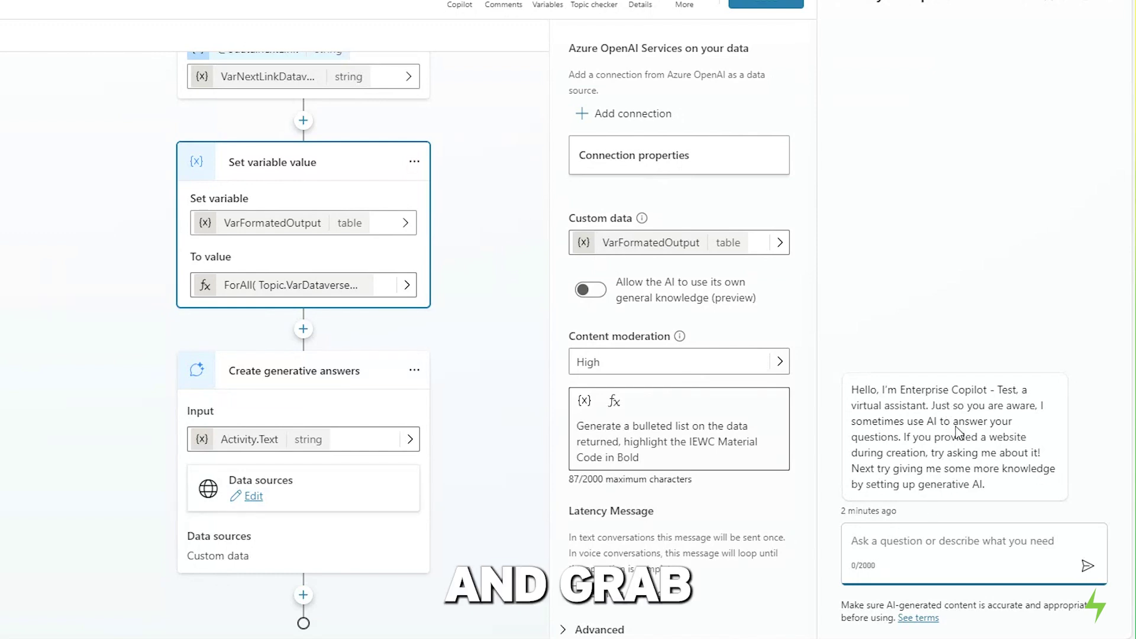
# - Ask the test copilot for an OData query search on 600V, 105C, tinned copper, UL Type SOOW and yellow, and list the topic's test variables
pyautogui.write('create an OData query and return a search where voltage of 600V, a temperature rating of 105C uses a conductive metal of tinned copper, UL Type of SOOW, and is yellow in color.')
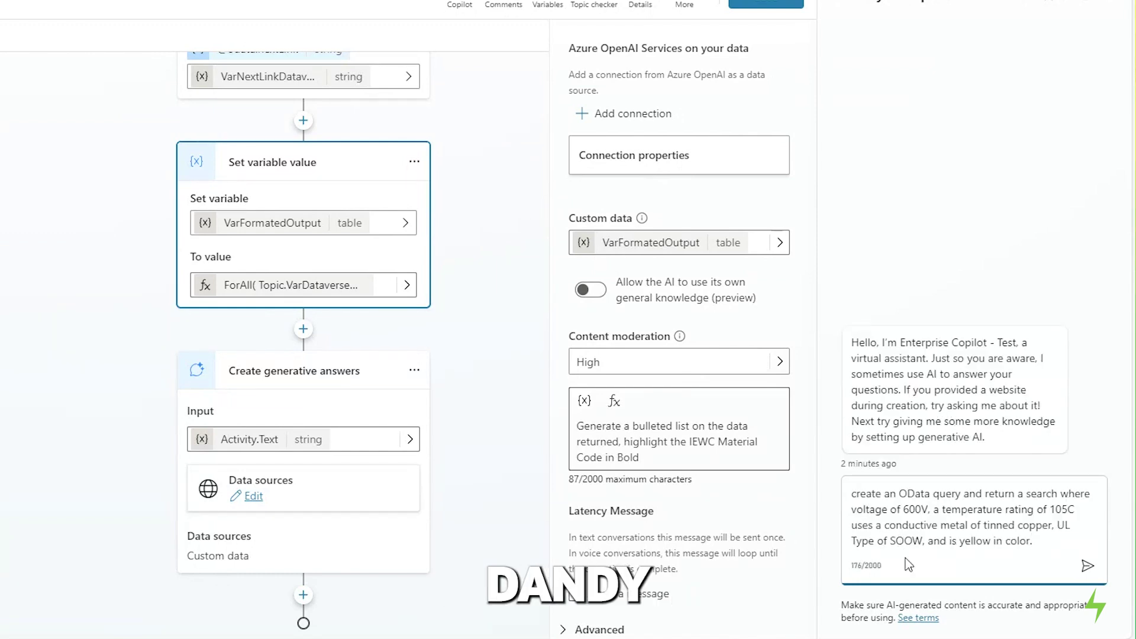
pyautogui.press('Return')
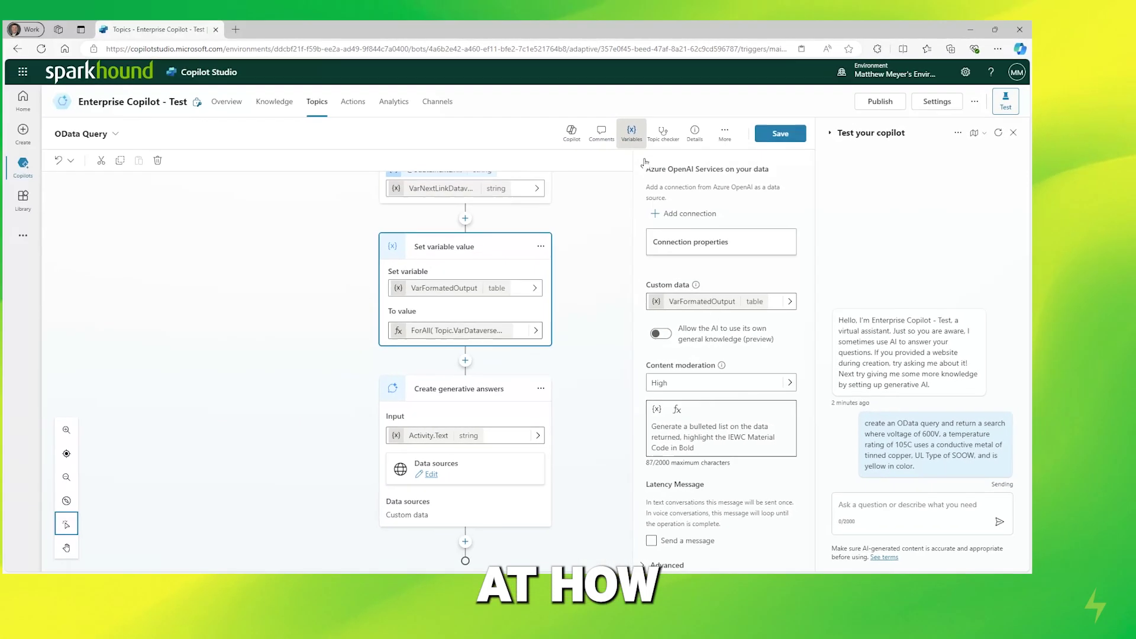
pyautogui.click(548, 3)
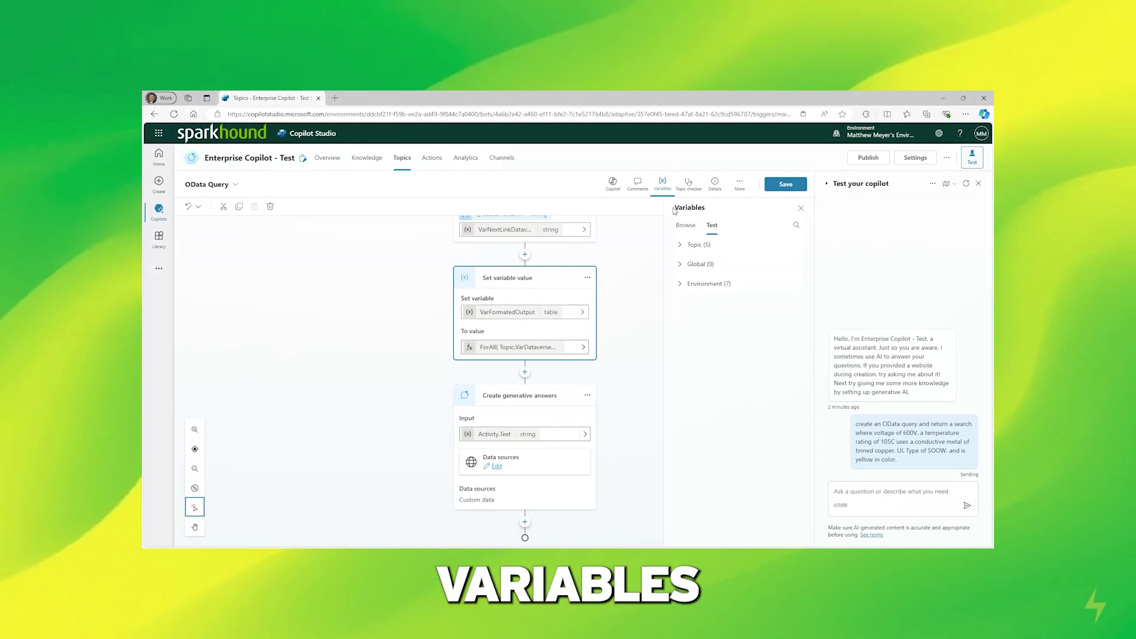
pyautogui.click(686, 246)
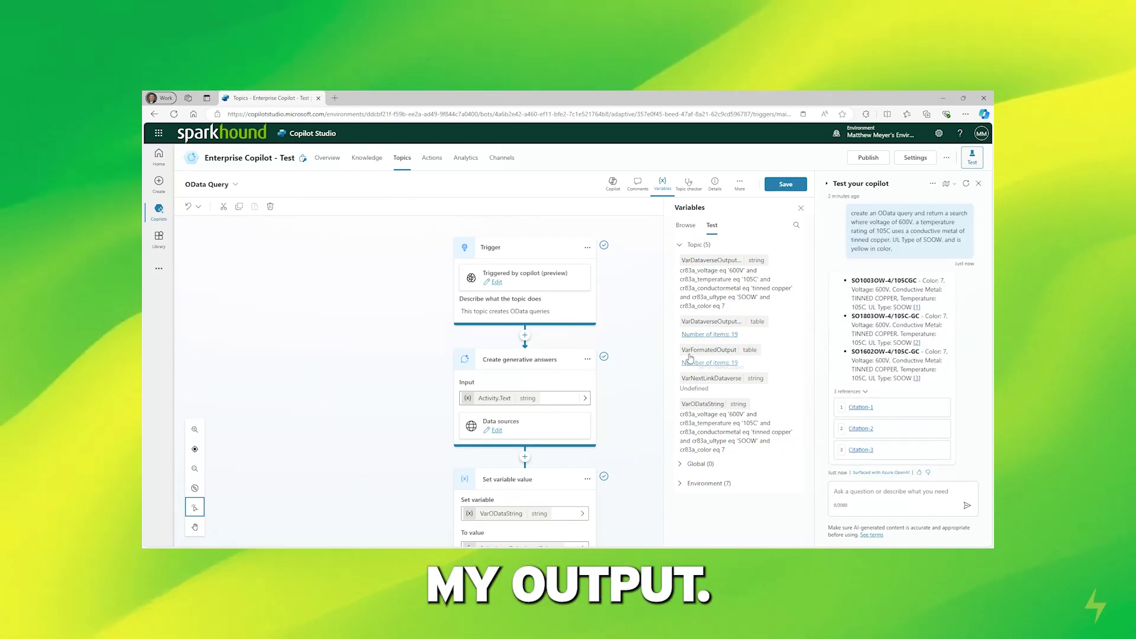
# - Inspect the raw VarDataverseOutputTable value from the new test run, and return to the variable list
pyautogui.click(719, 337)
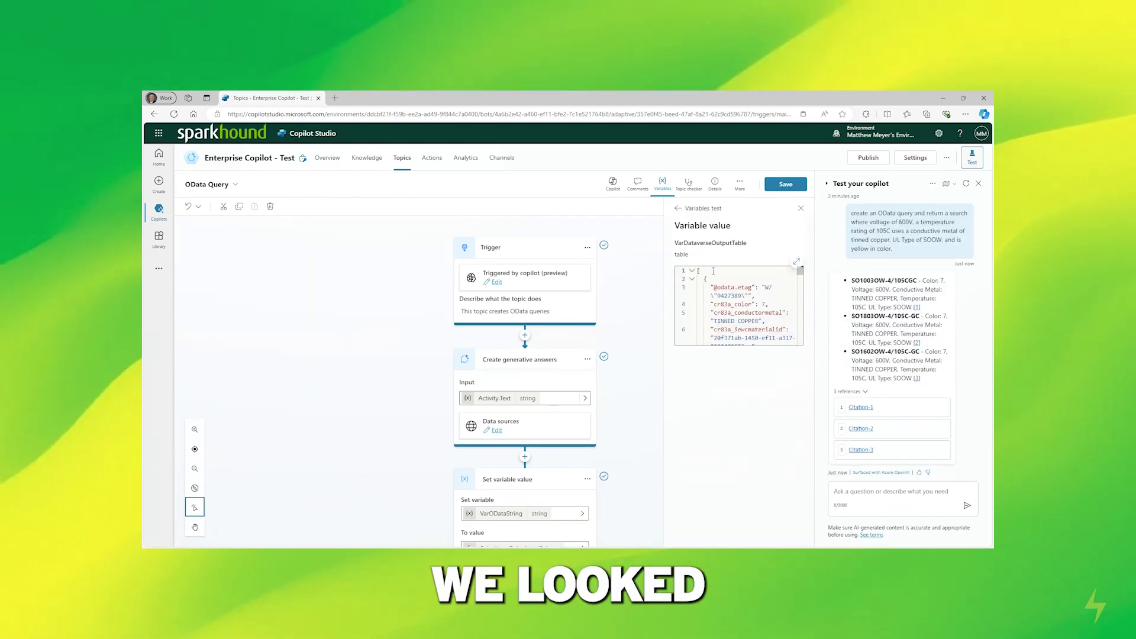
pyautogui.click(797, 265)
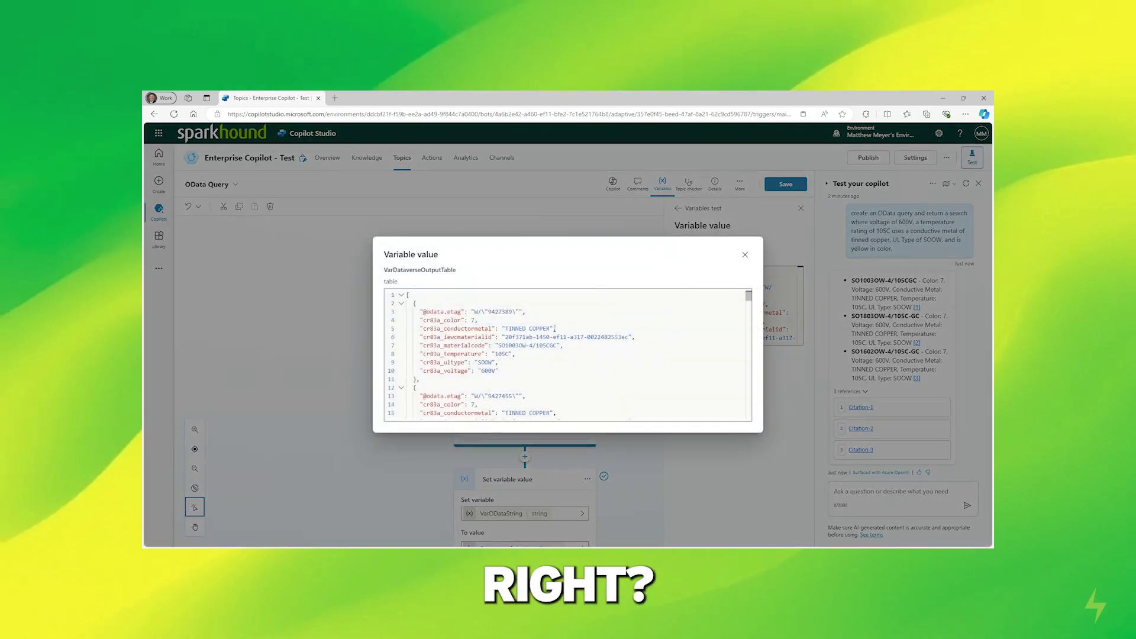
pyautogui.click(745, 255)
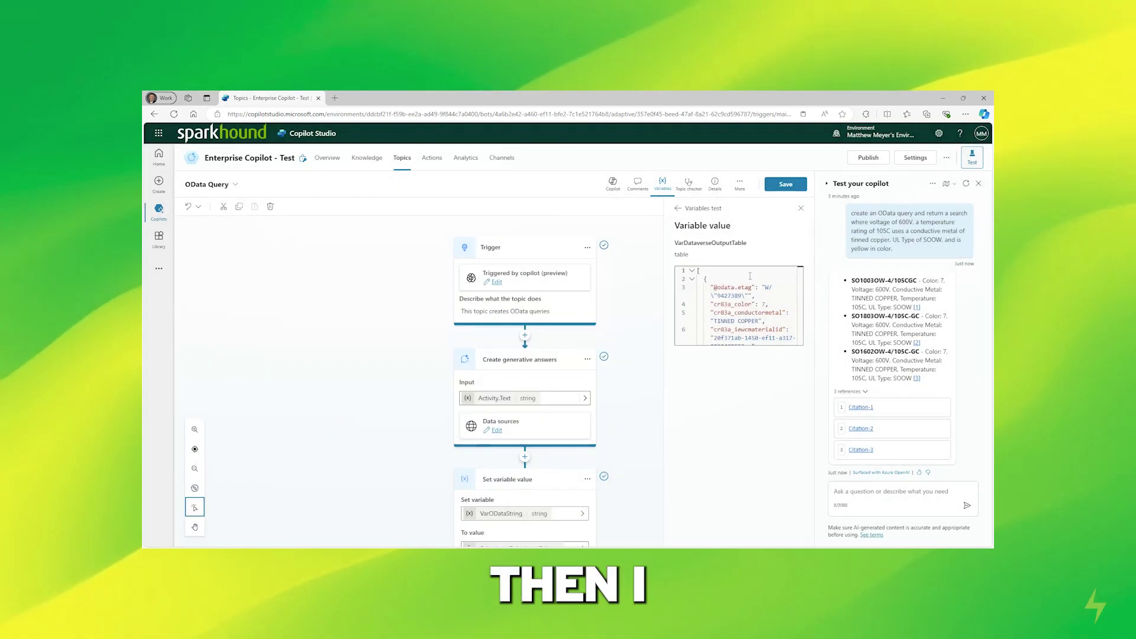
pyautogui.click(682, 210)
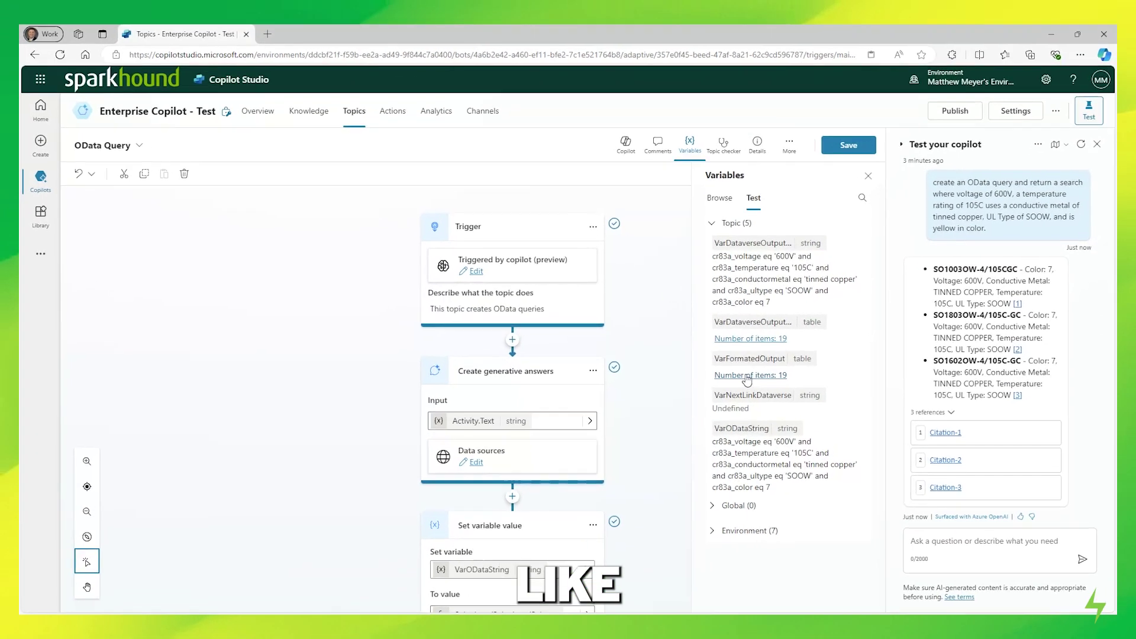
# - Inspect the expanded VarFormatedOutput value, and review the topic flow down to its final generative answers node
pyautogui.click(709, 363)
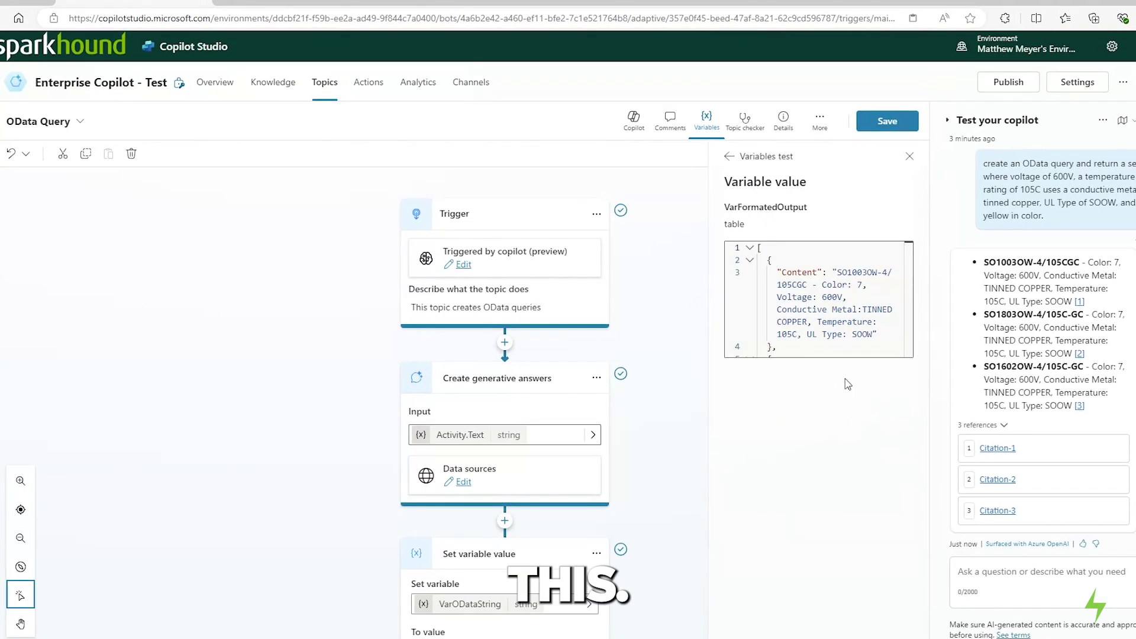
pyautogui.click(857, 276)
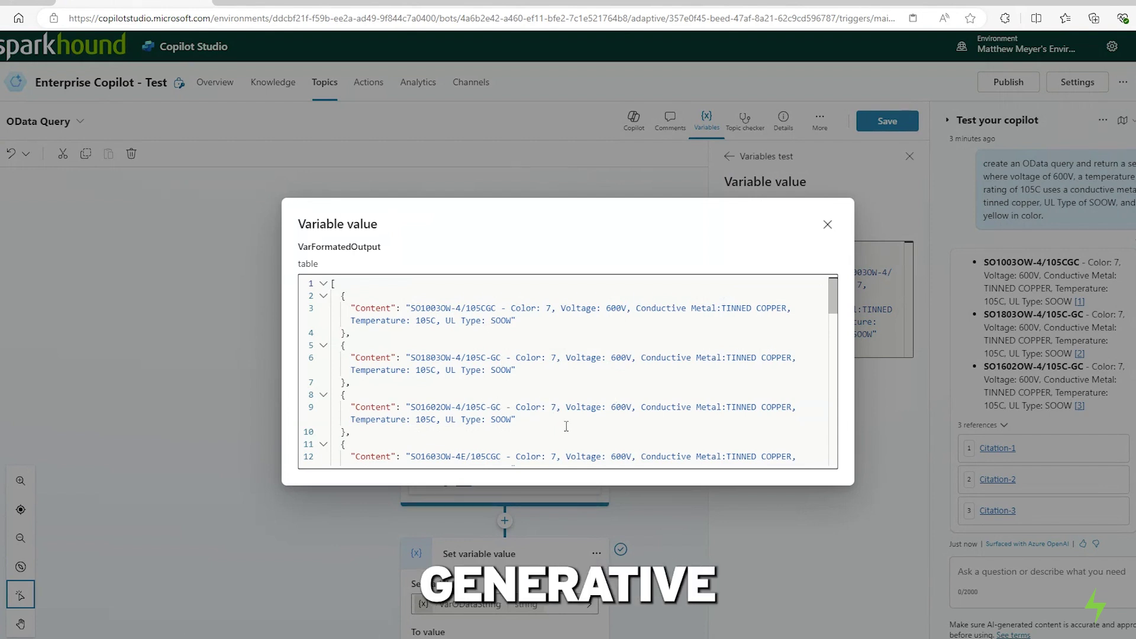
pyautogui.click(827, 225)
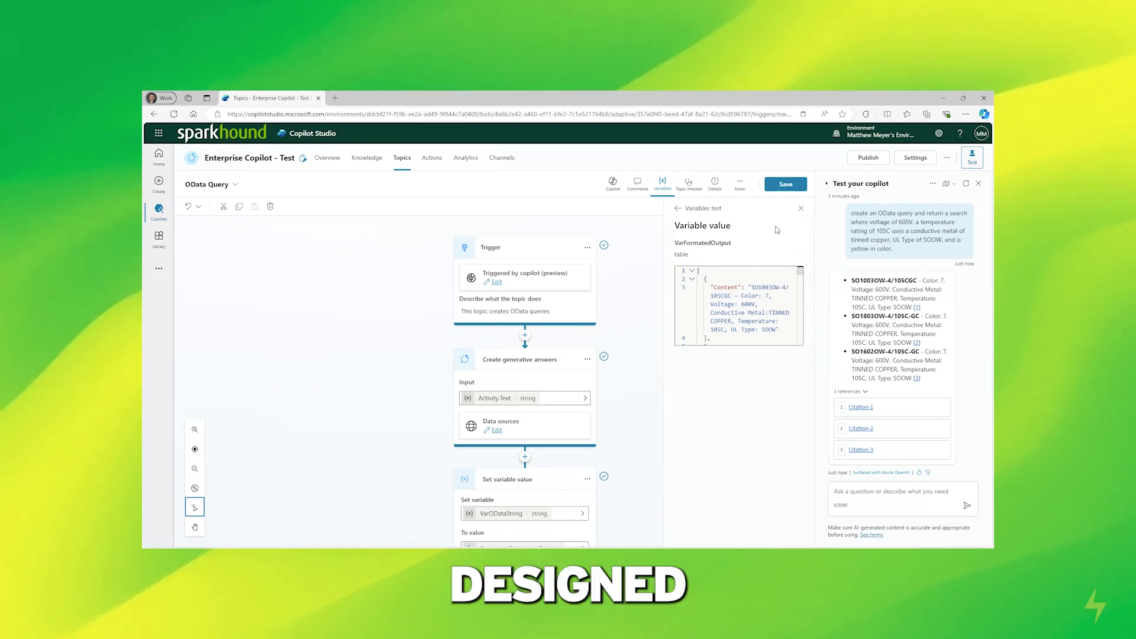
pyautogui.scroll(-15, 639, 404)
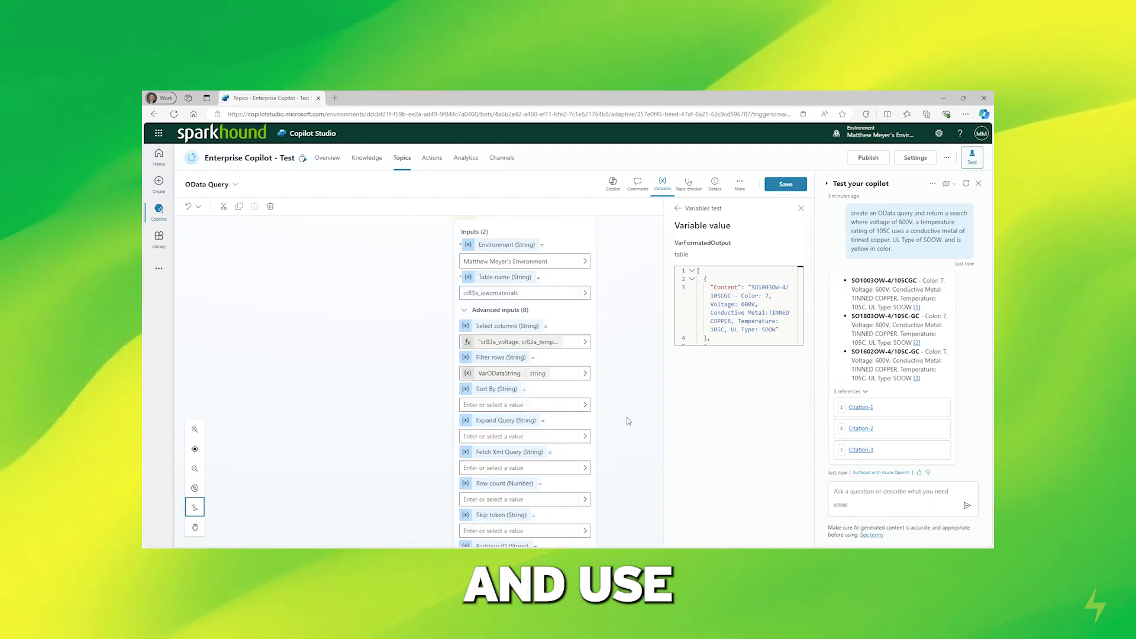
pyautogui.scroll(-4, 625, 419)
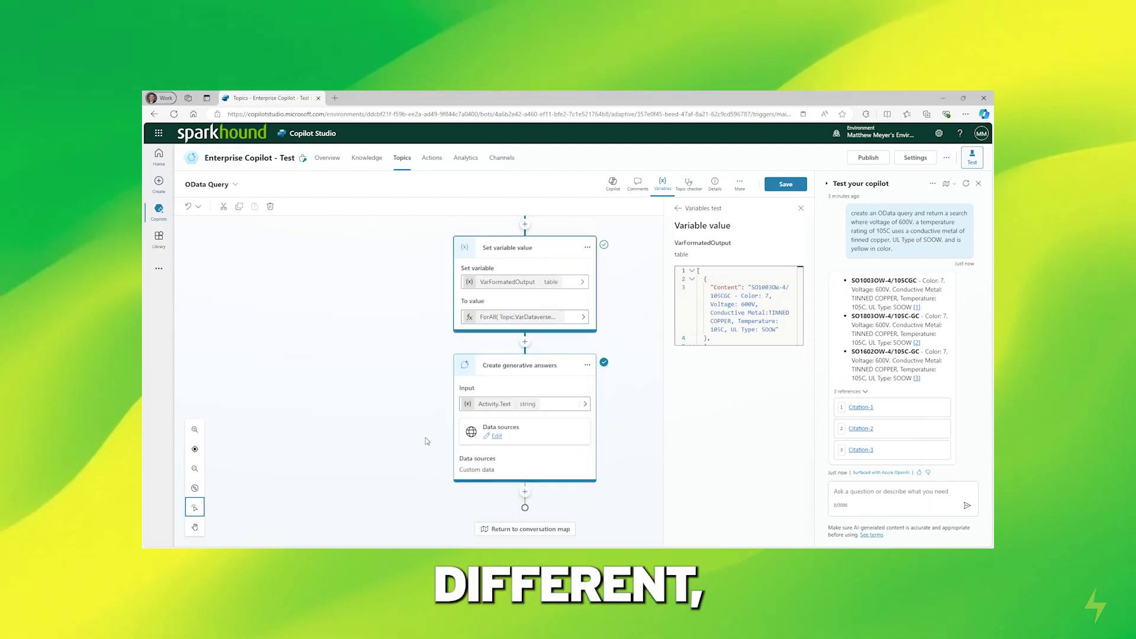